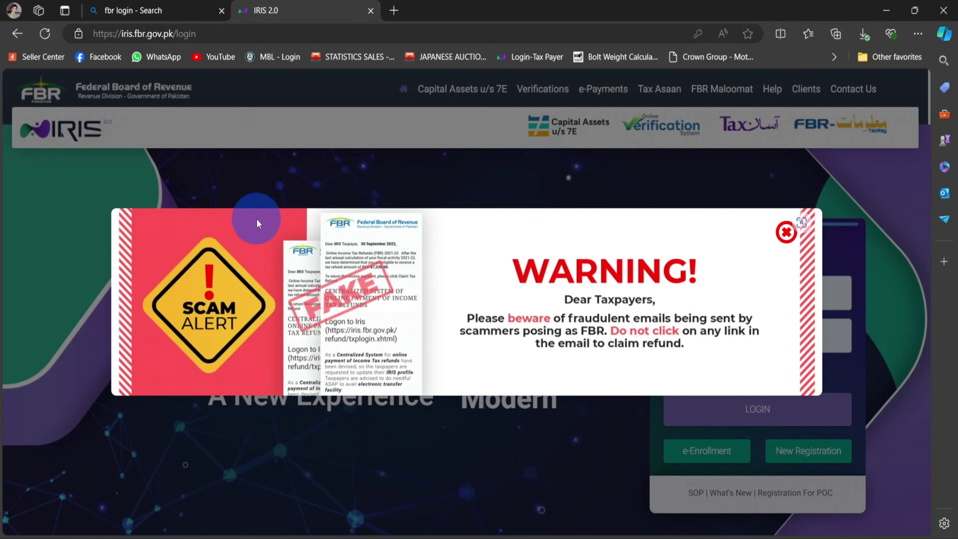
Dismiss the scam warning about fraudulent refund emails on the IRIS 2.0 login page
left_click(789, 236)
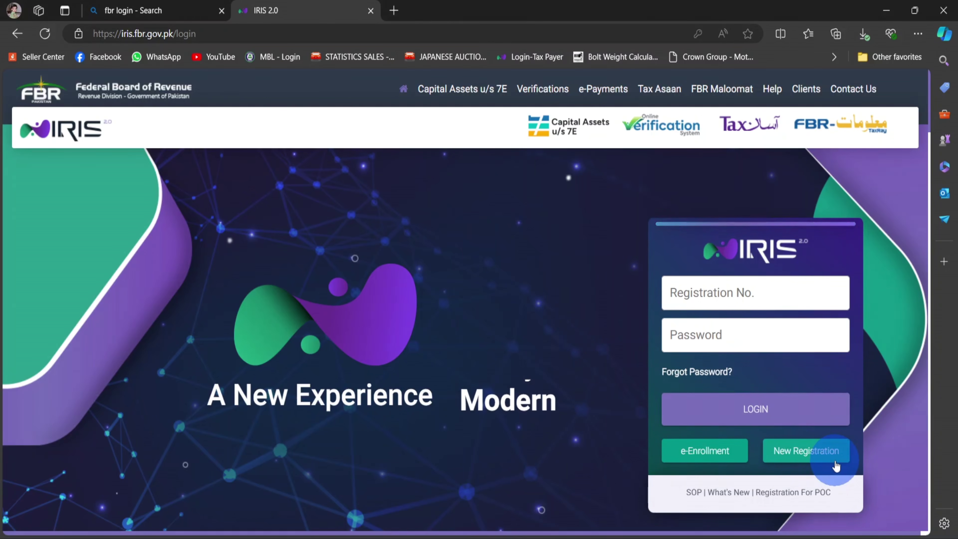
Start a new taxpayer registration from the login page and begin choosing a name prefix
left_click(793, 459)
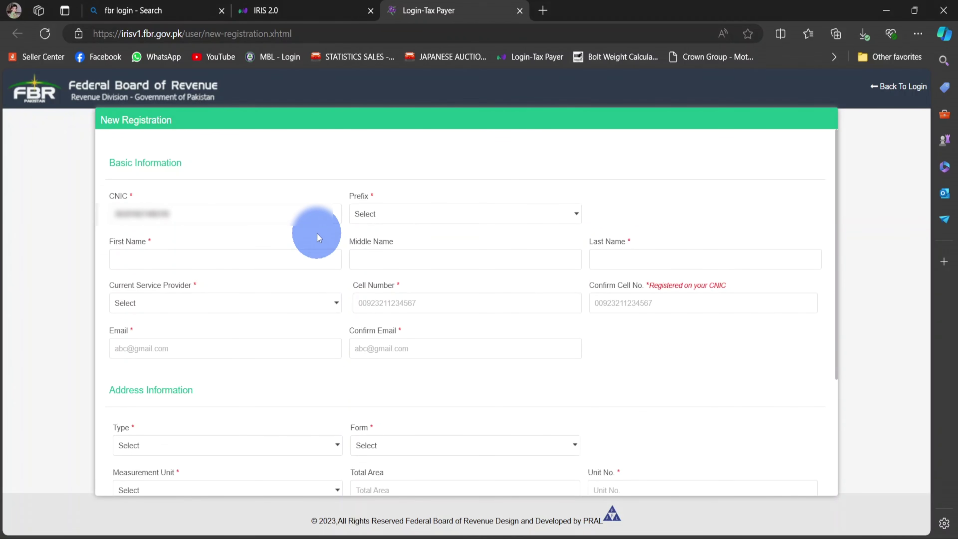
left_click(397, 214)
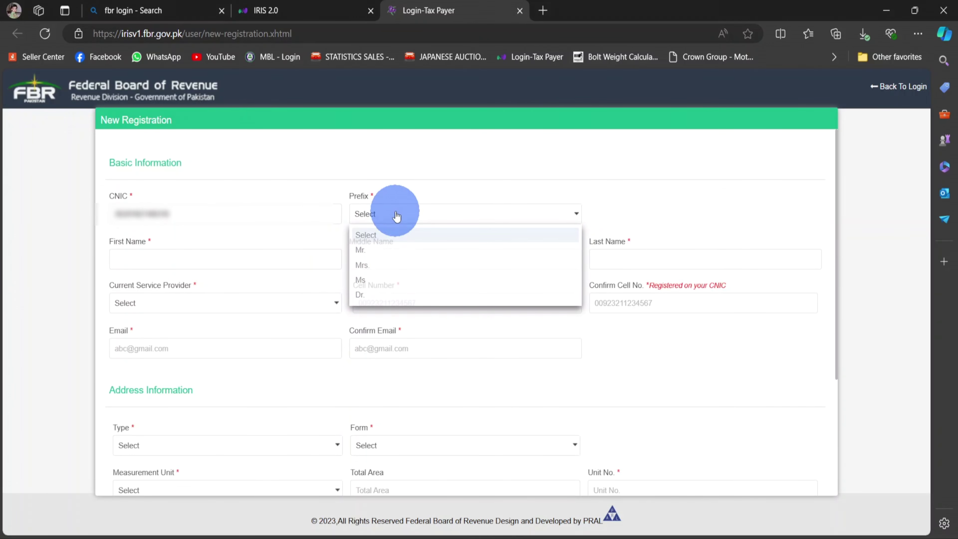
Choose prefix Mr. and enter the taxpayer's first and last names
left_click(384, 251)
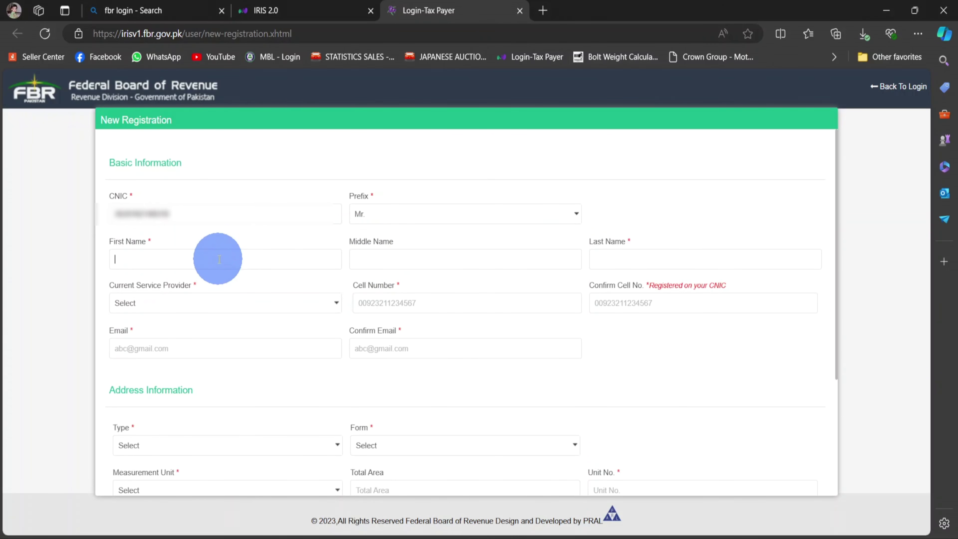
left_click(605, 258)
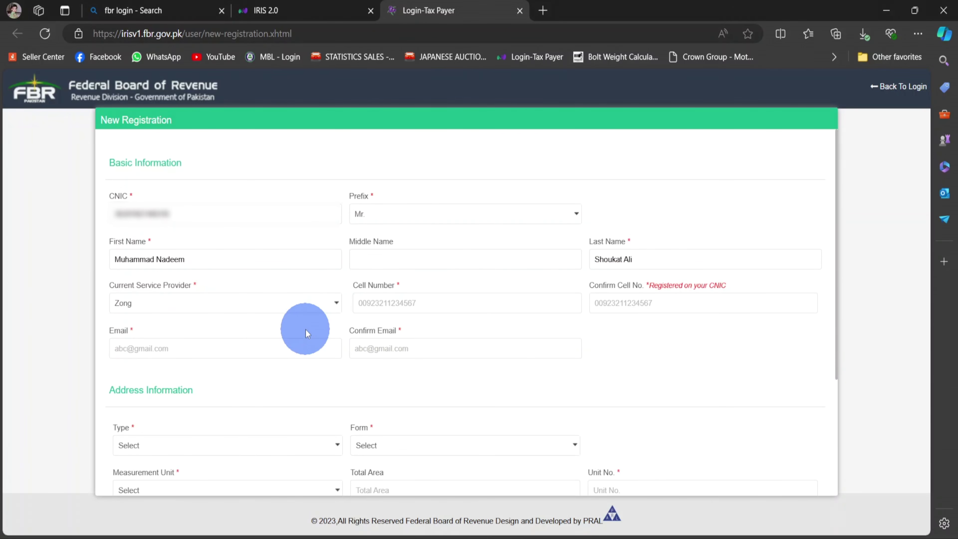
Enter and confirm the cell number and email address for the Zong connection
left_click(464, 310)
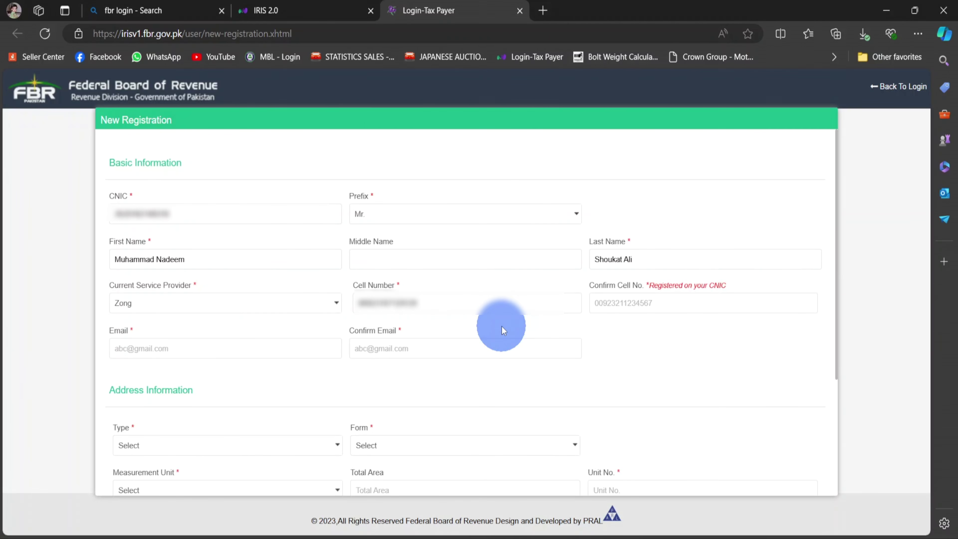
left_click(644, 309)
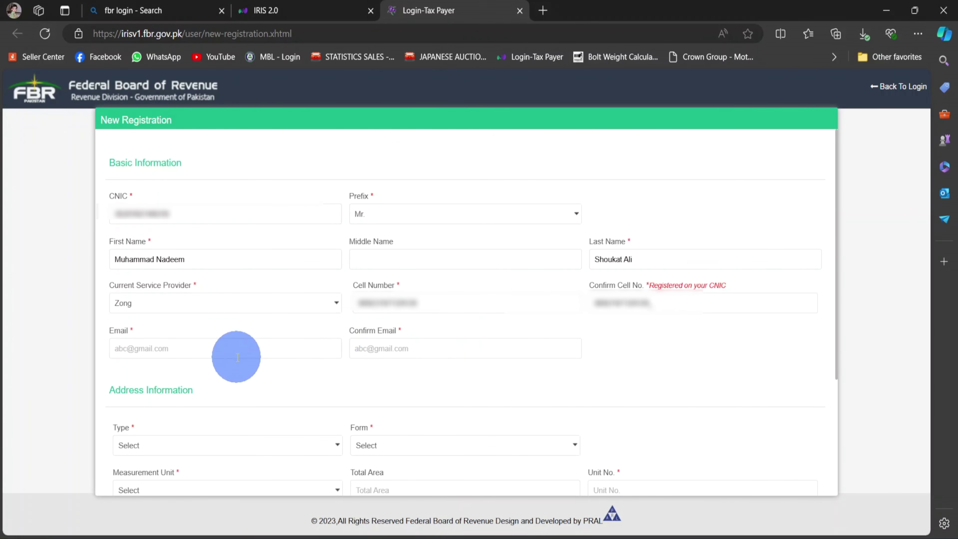
left_click(238, 358)
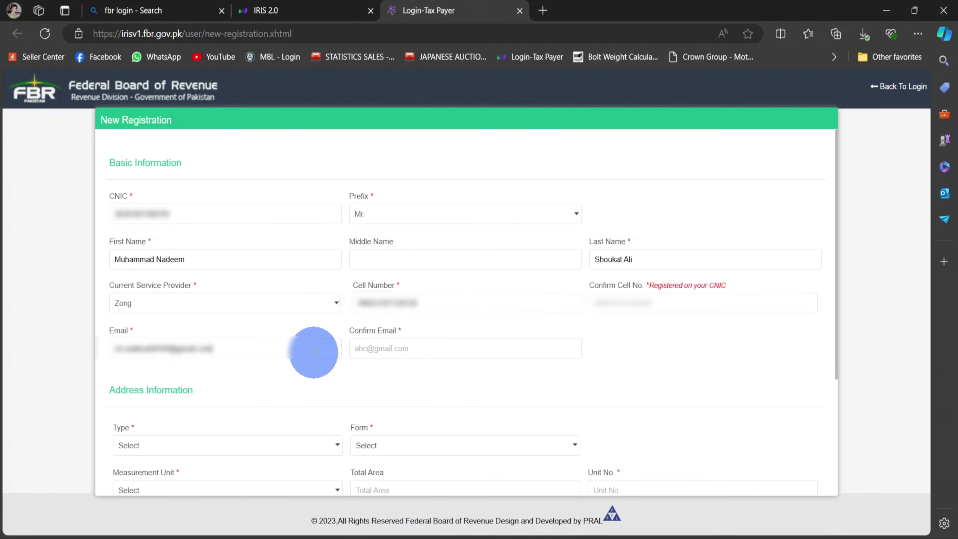
left_click(401, 349)
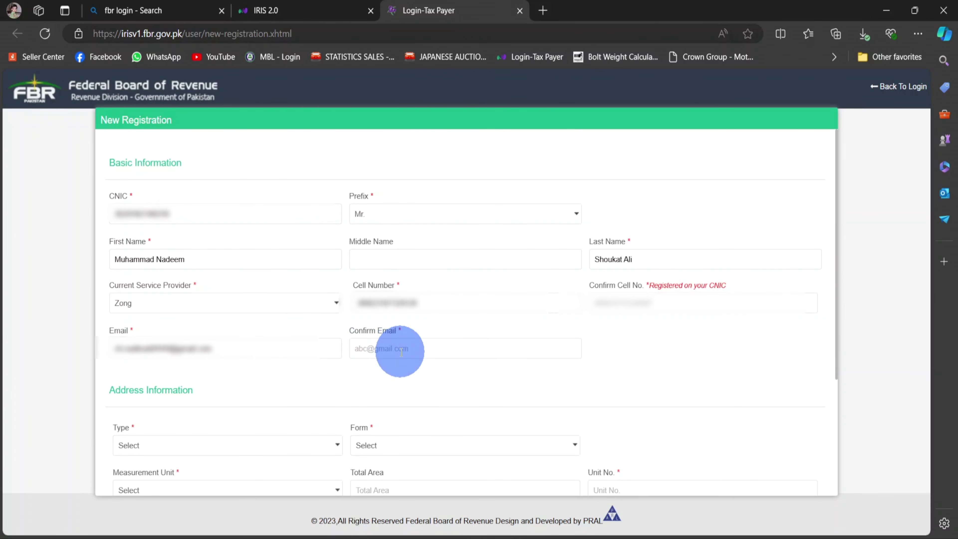
key("ctrl+v")
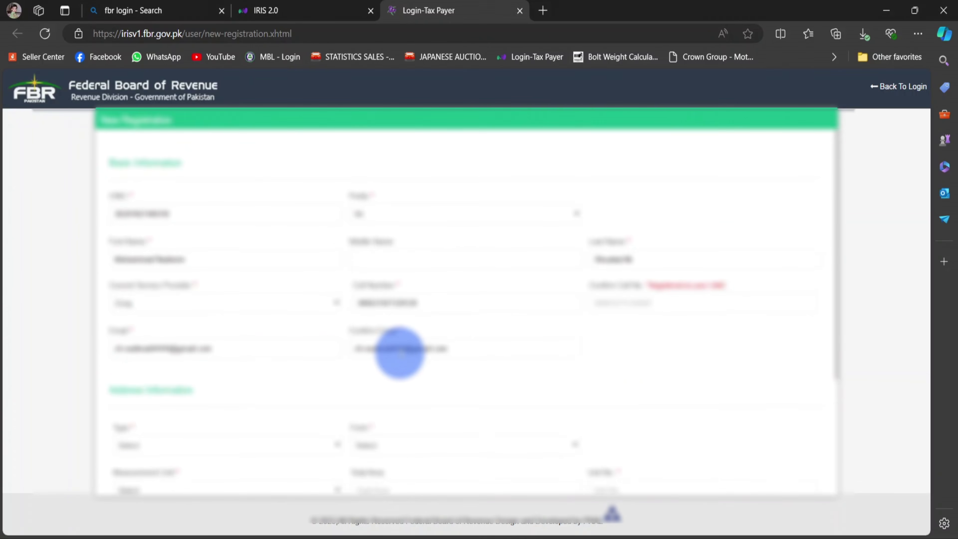
scroll(401, 353, "down", 5)
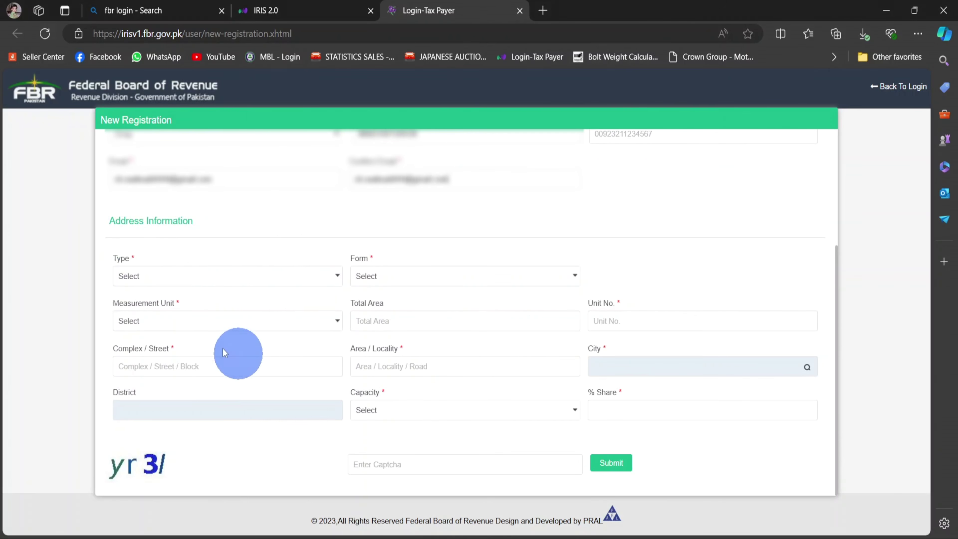
Describe the property as Residential Property, House form, 10 Marla total area
left_click(206, 277)
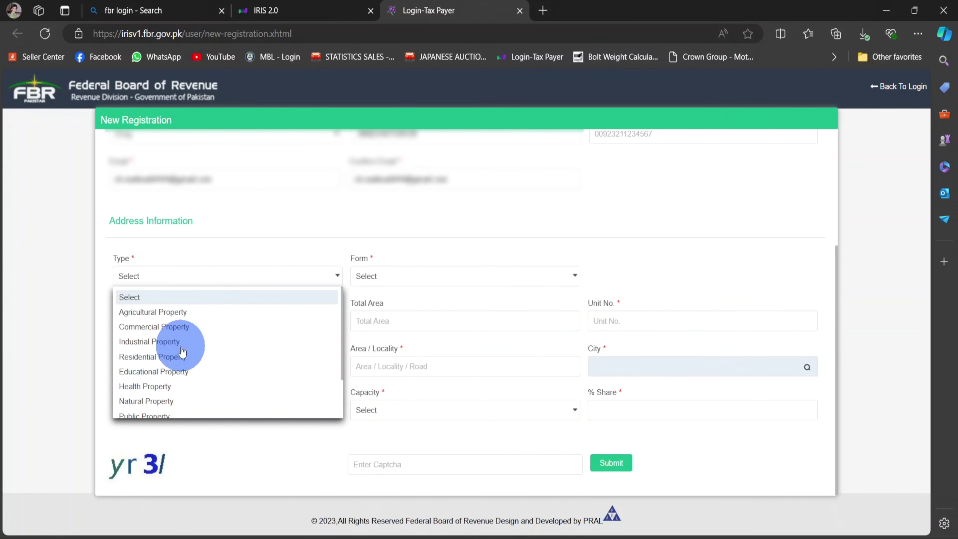
left_click(172, 357)
left_click(381, 281)
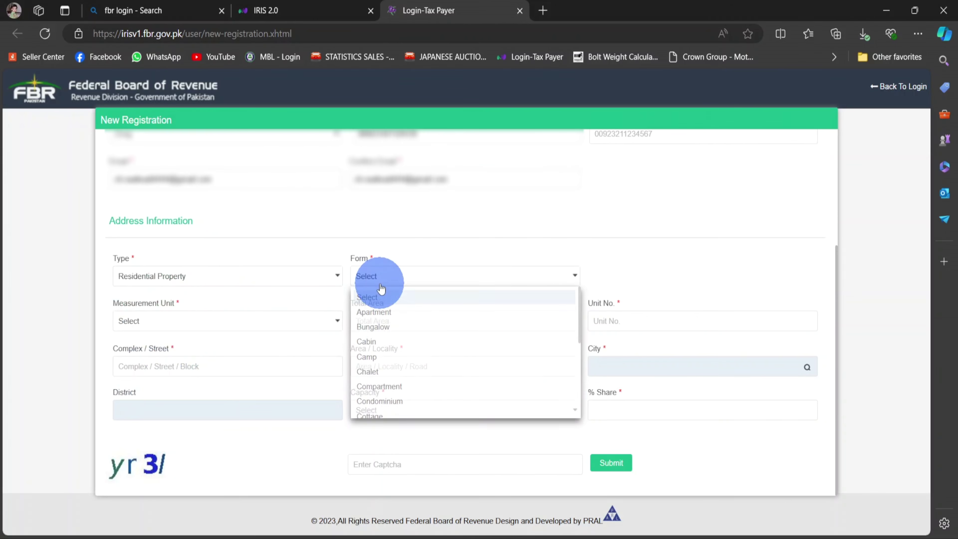
key("h")
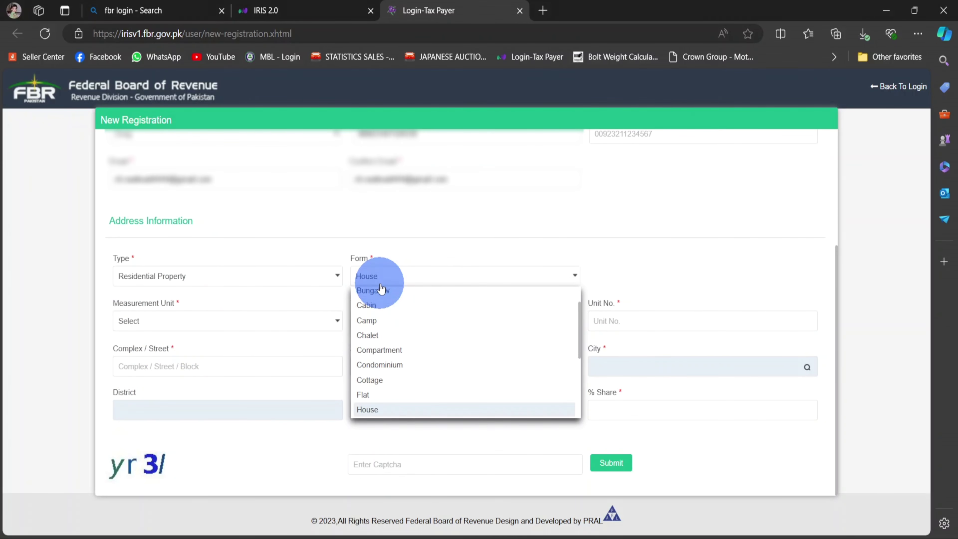
left_click(377, 410)
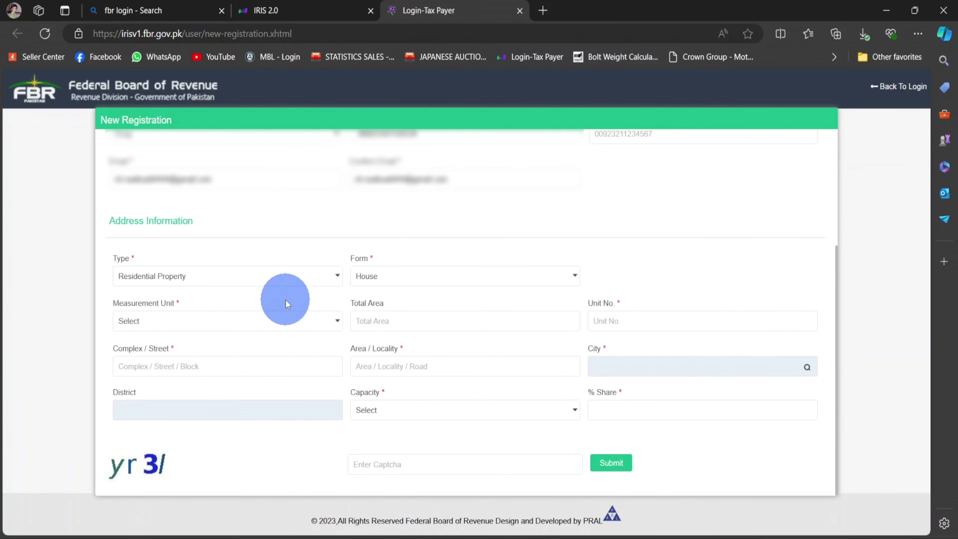
left_click(261, 321)
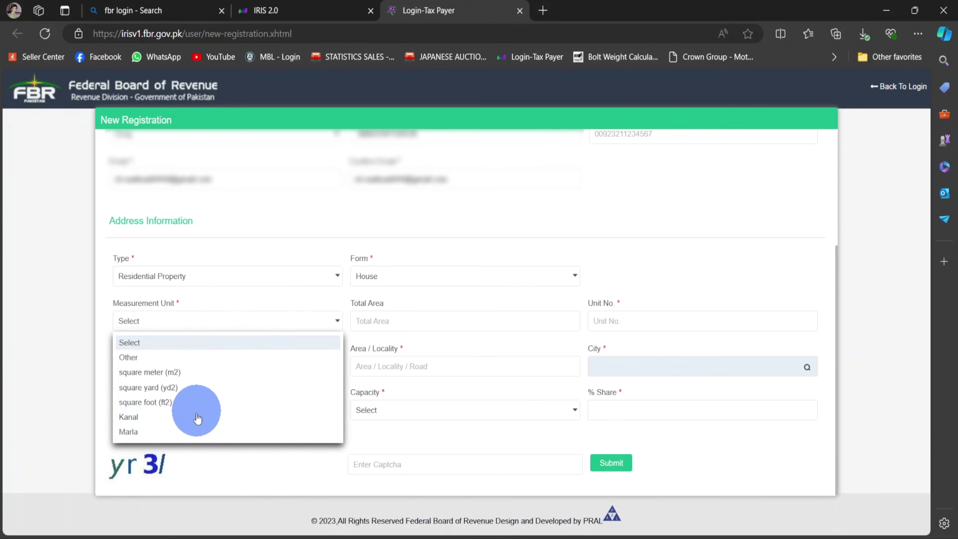
left_click(141, 438)
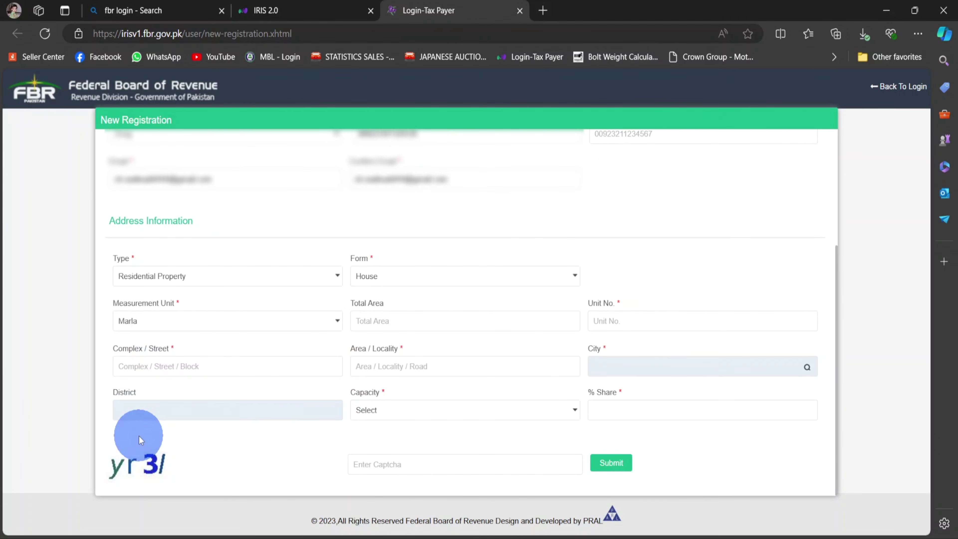
left_click(382, 324)
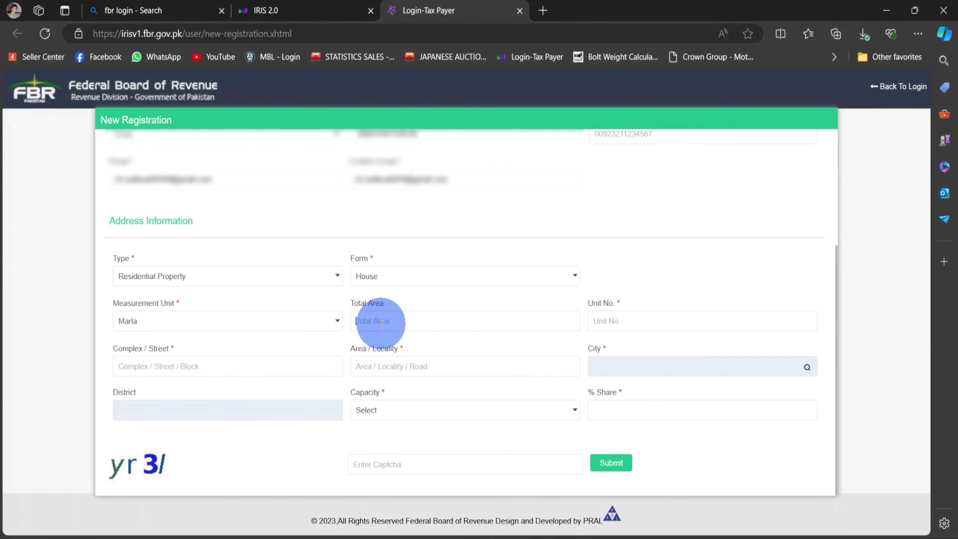
type("10")
Enter the residential address's unit number, street and area/locality
left_click(625, 321)
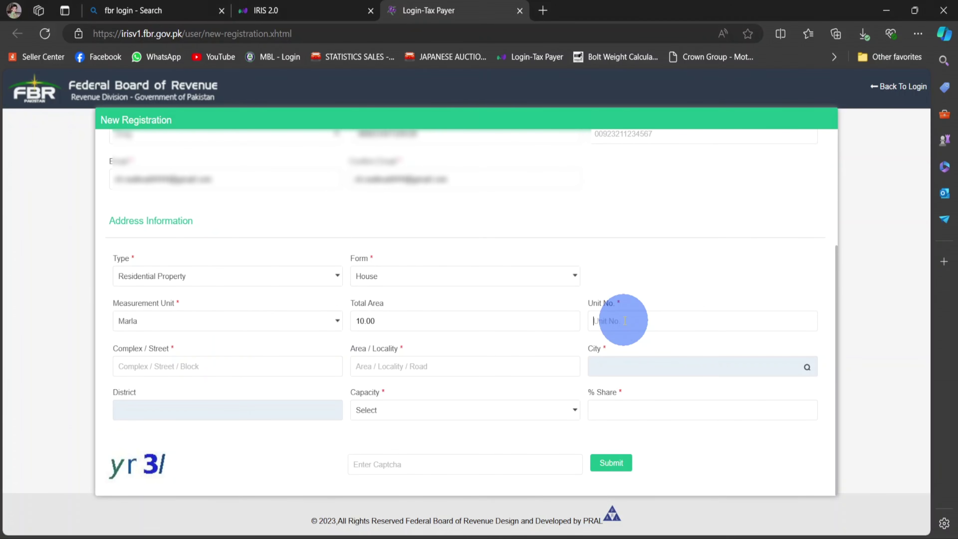
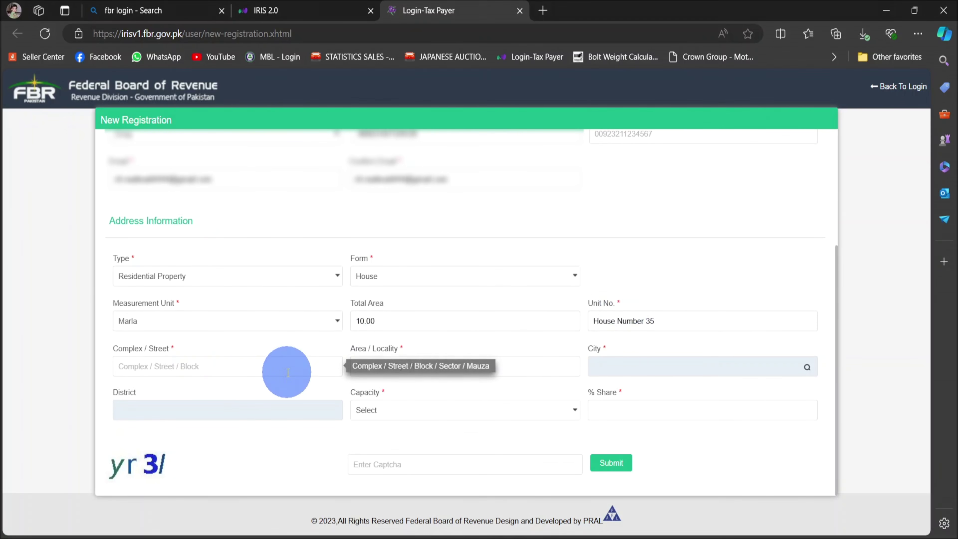
left_click(288, 372)
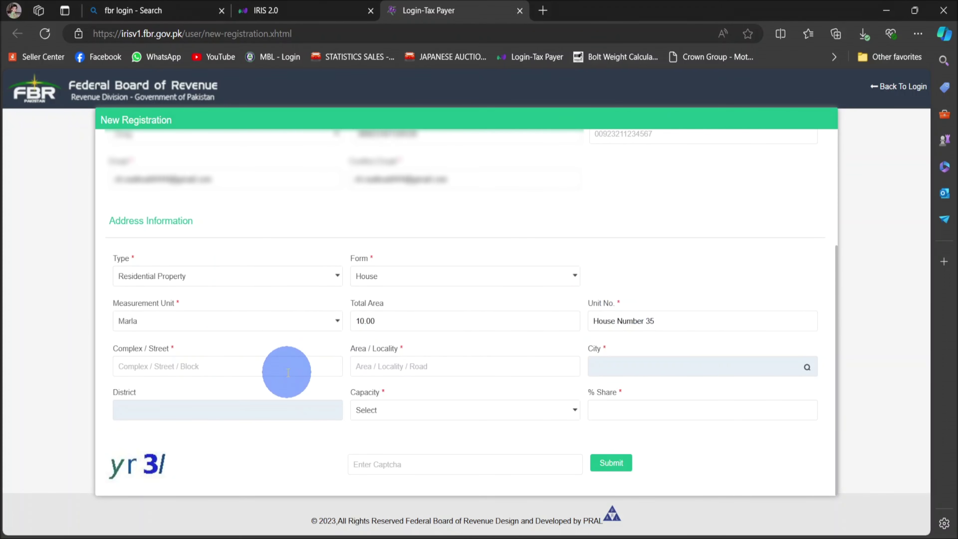
left_click(391, 367)
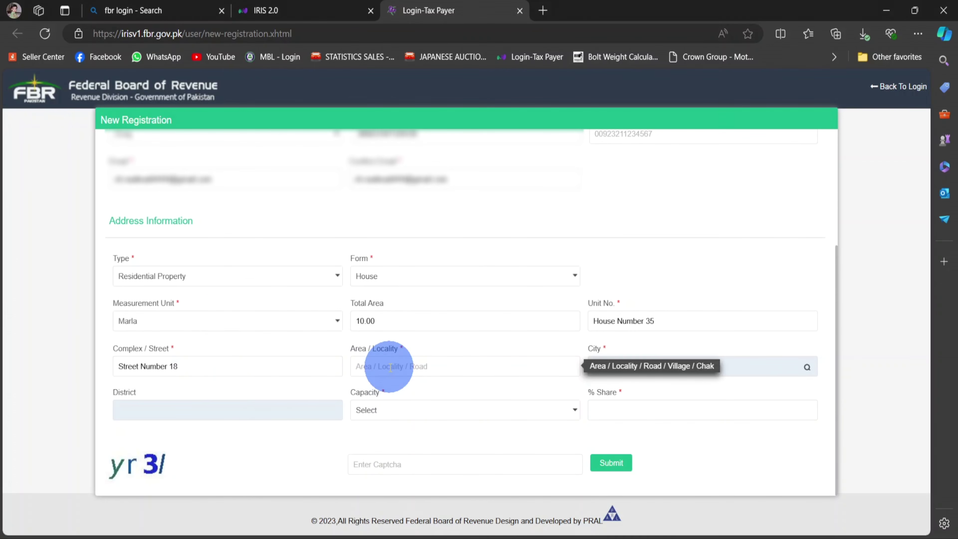
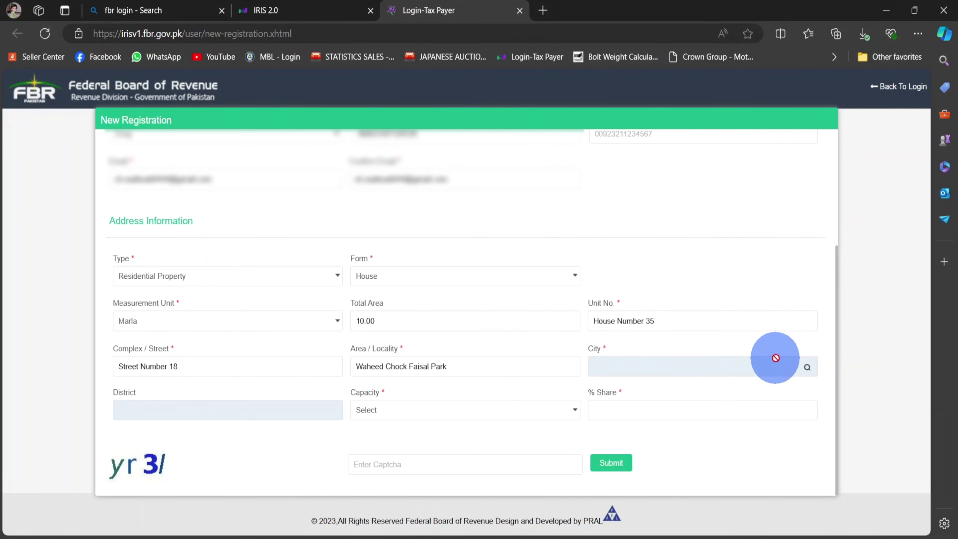
left_click(807, 368)
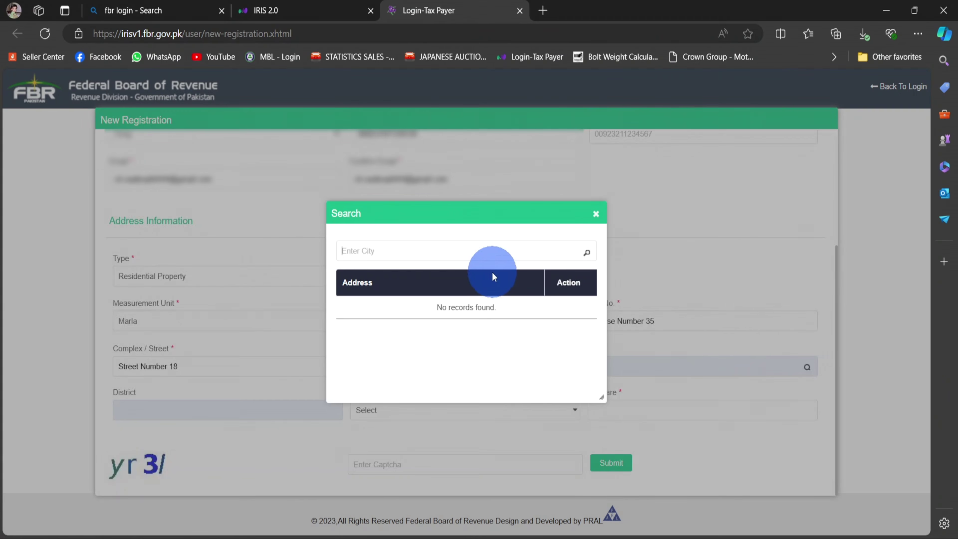
Set the city to Lahore and capacity to Benami/Lessee/Tenant/Occupant with a 100% share
left_click(458, 260)
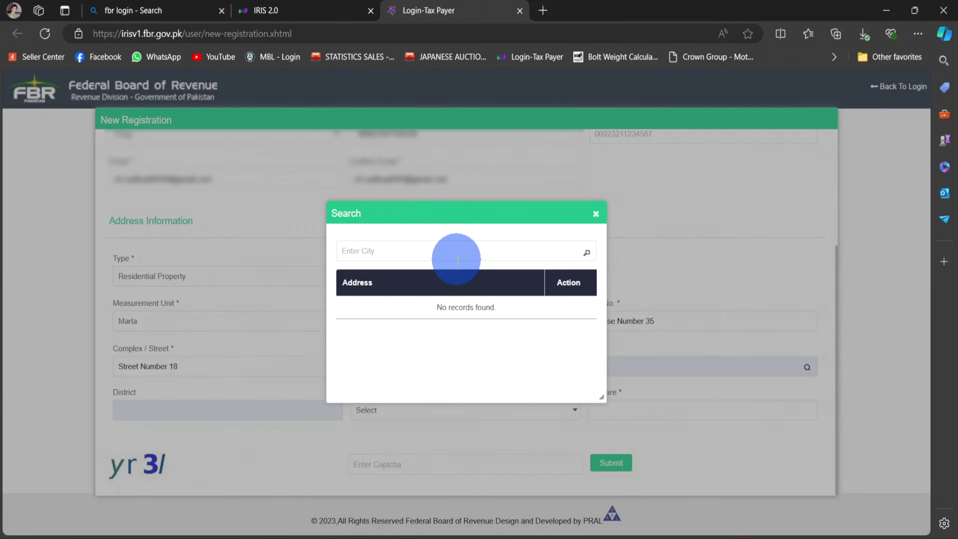
type("Lahore")
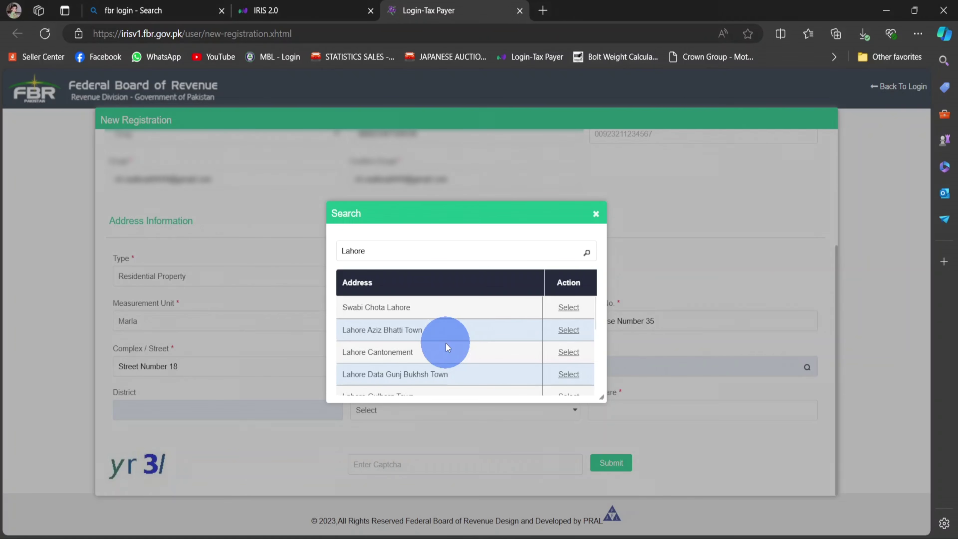
left_click(446, 344)
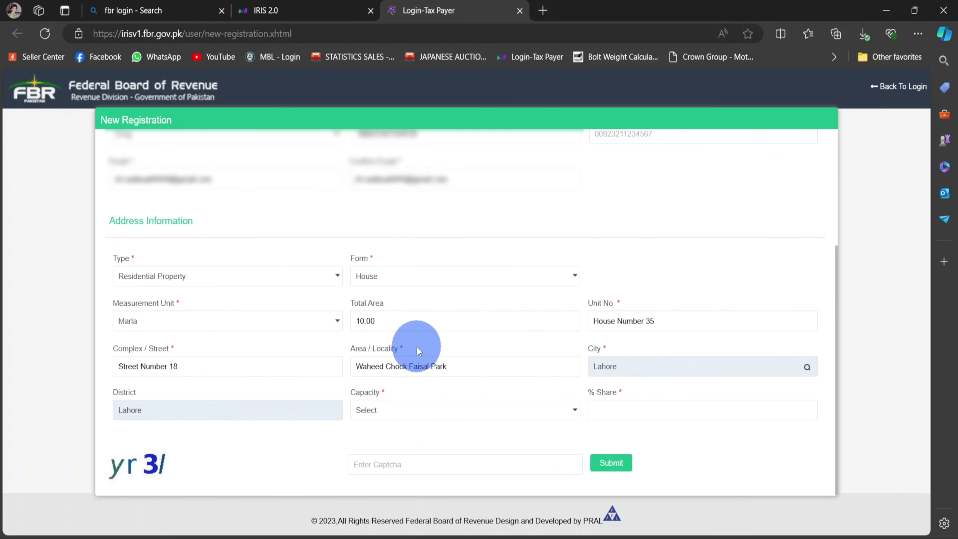
left_click(420, 409)
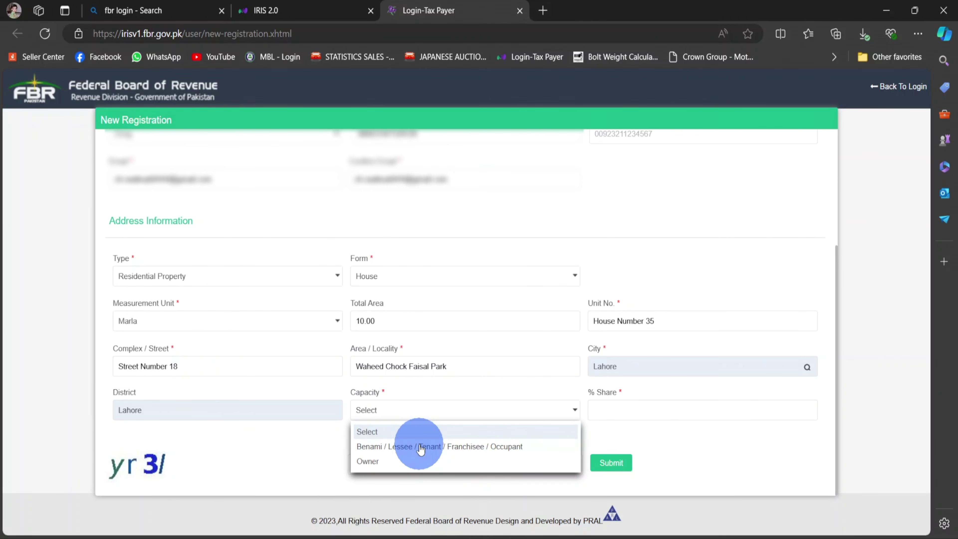
left_click(421, 447)
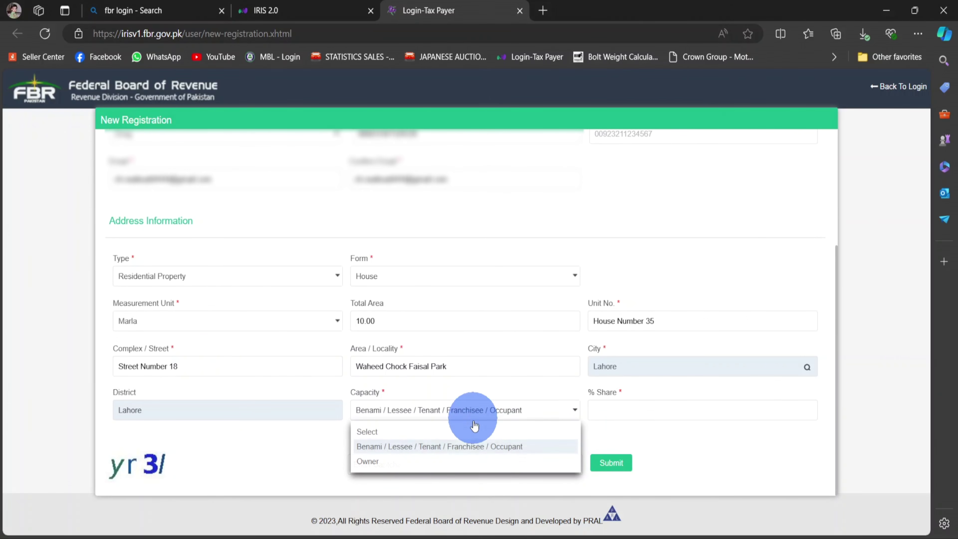
left_click(472, 447)
left_click(624, 410)
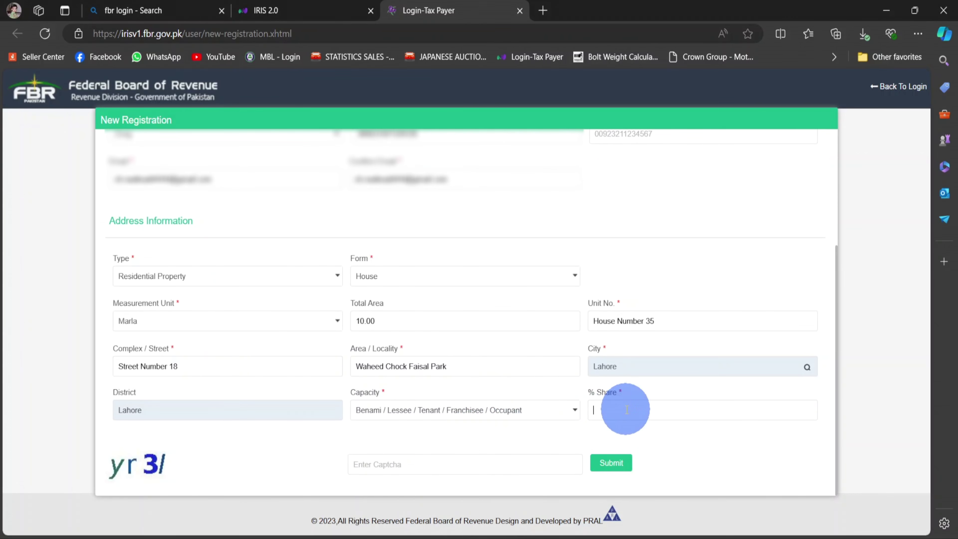
type("100")
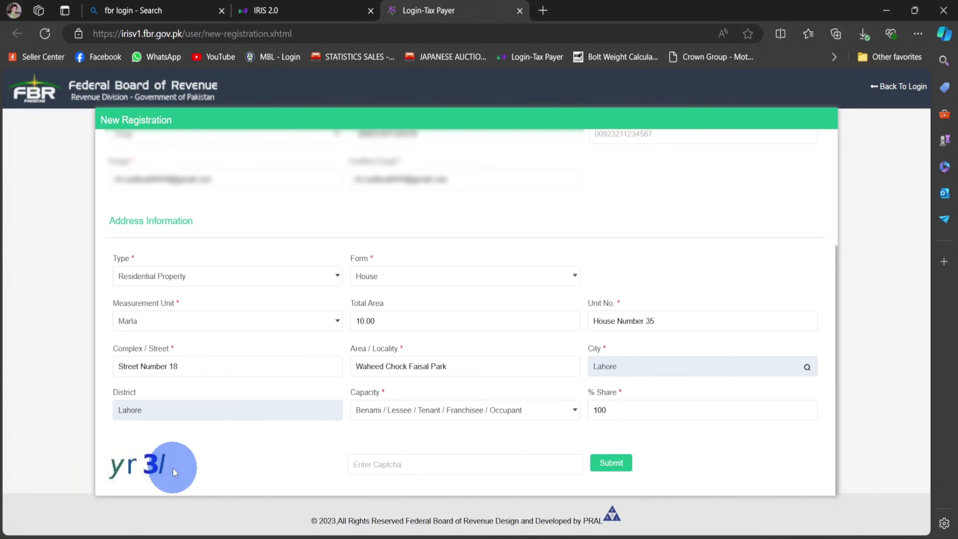
Fill in the captcha and submit the registration form
left_click(438, 466)
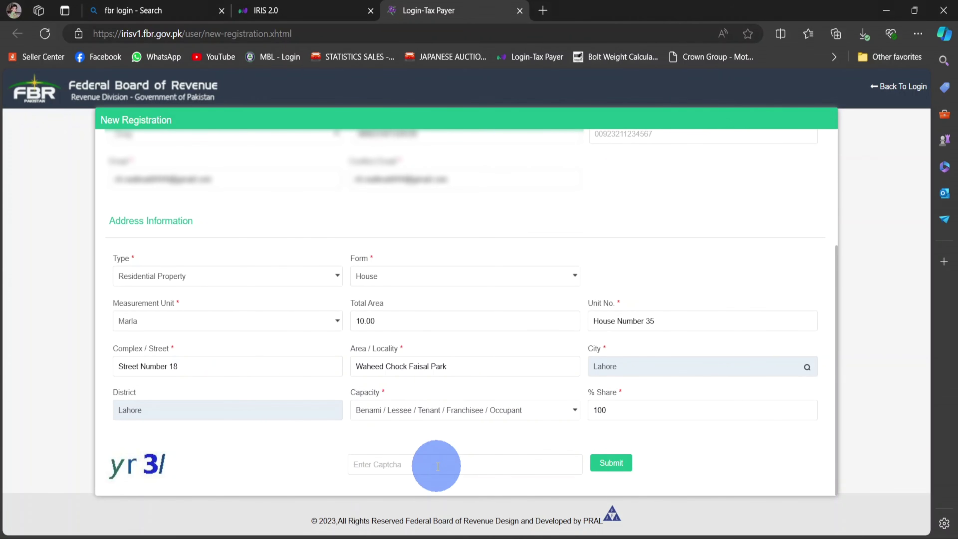
type("yr3l")
left_click(619, 467)
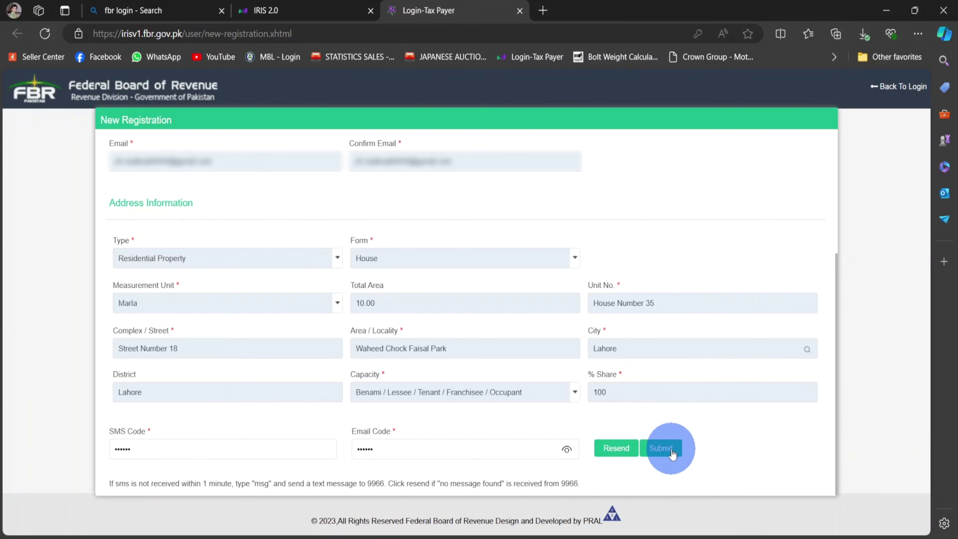
Submit the SMS and email verification codes, then return to the IRIS login page
left_click(671, 450)
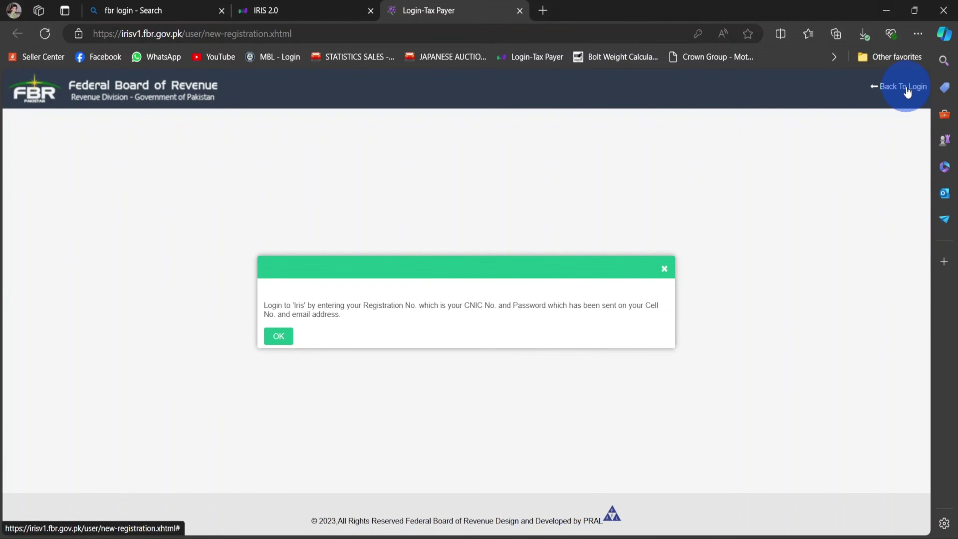
left_click(887, 87)
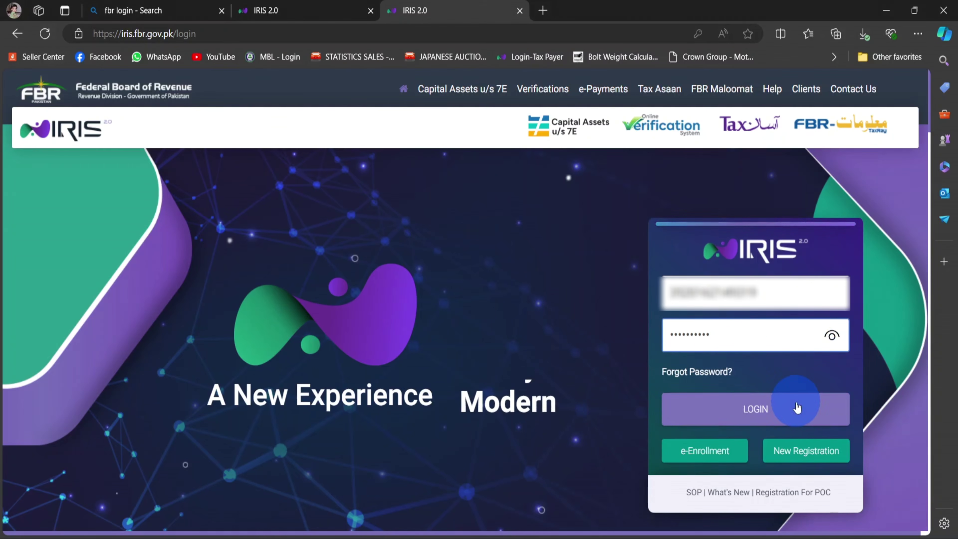
Log in to the taxpayer dashboard and open Change Password from the account menu
left_click(789, 417)
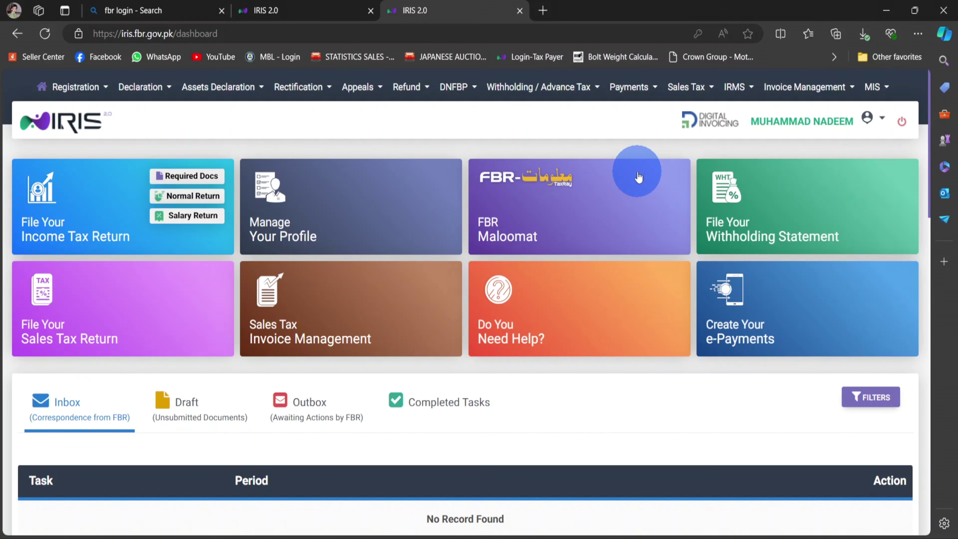
left_click(874, 119)
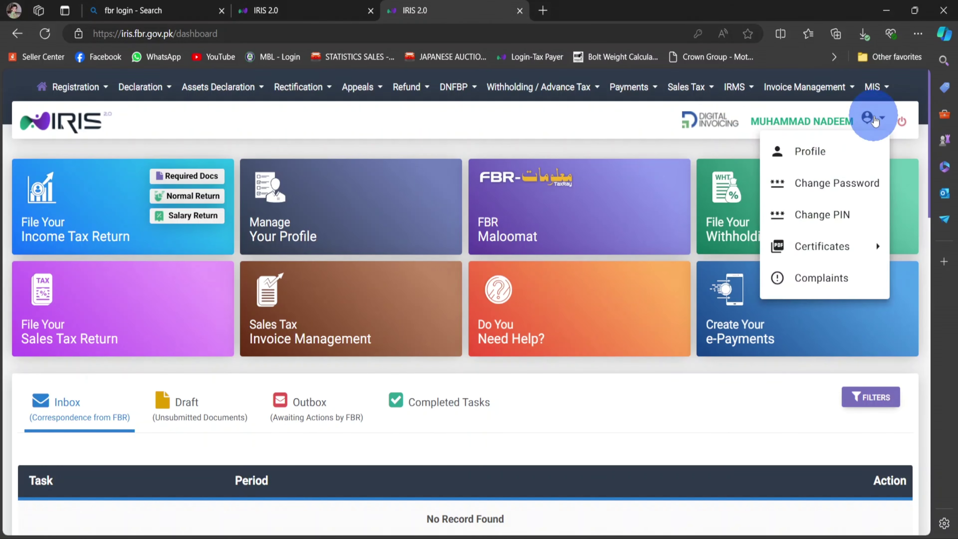
left_click(856, 184)
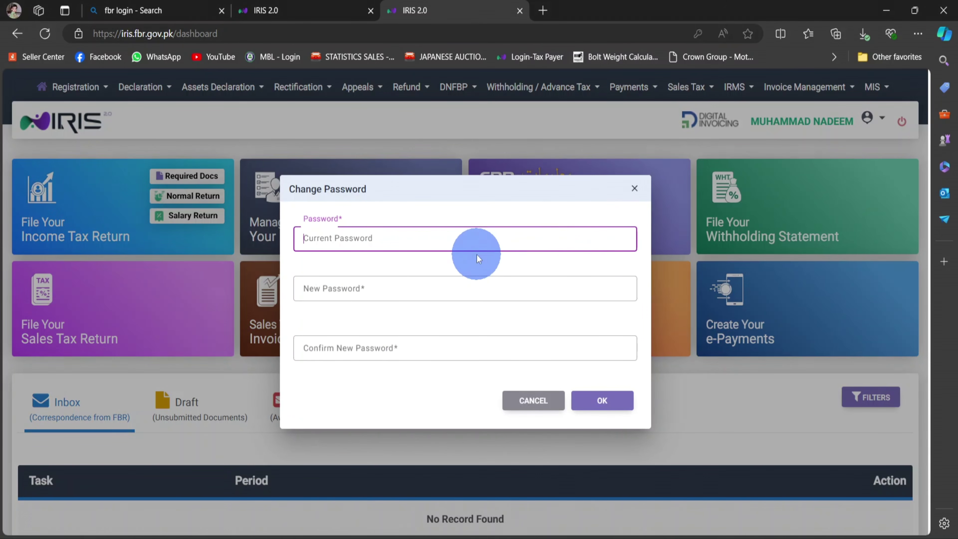